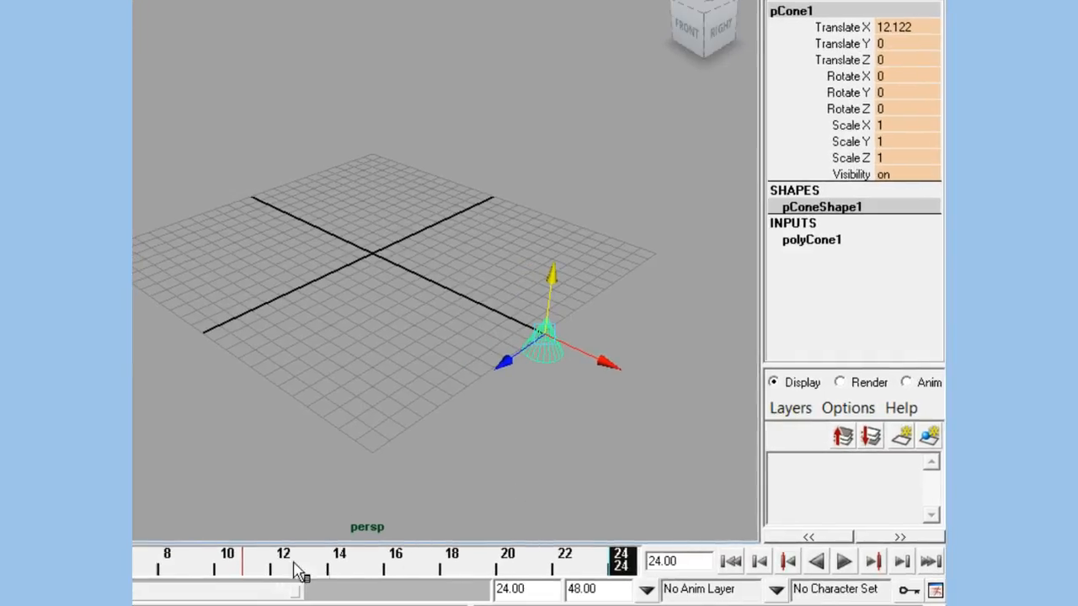
Step: At frame 11, scale the cone to about 2.115 in X, 0.539 in Y and 2.696 in Z unkeyed, then scrub to frame 12 and back
mouse_move(251, 576)
left_mouse_down()
mouse_move(303, 581)
mouse_move(225, 576)
mouse_move(310, 576)
mouse_move(212, 578)
mouse_move(285, 579)
mouse_move(258, 579)
left_mouse_up()
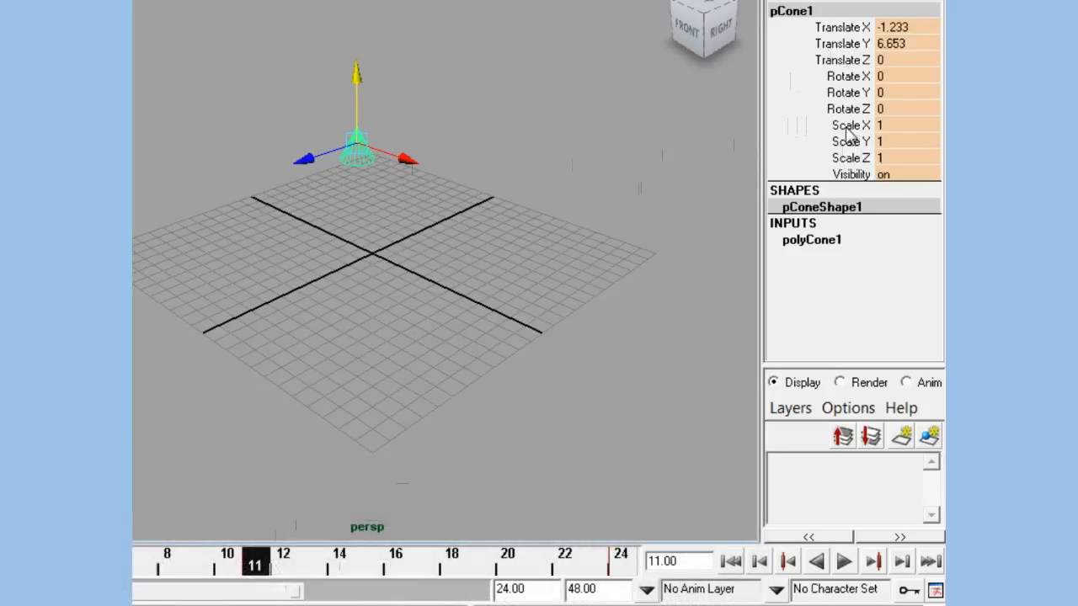
left_click(849, 126)
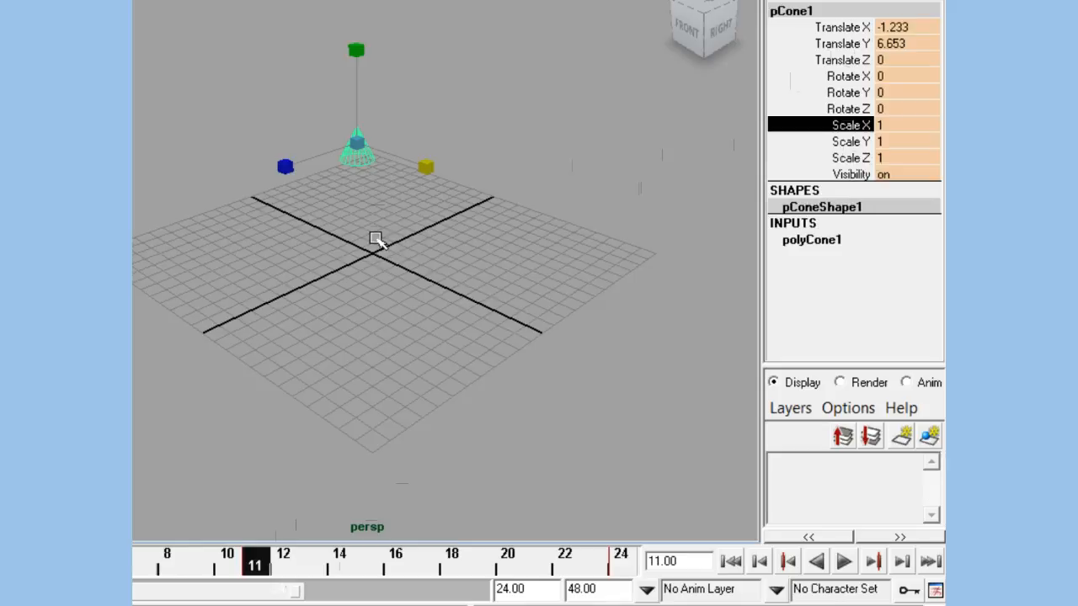
middle_click_drag(369, 239, 613, 238)
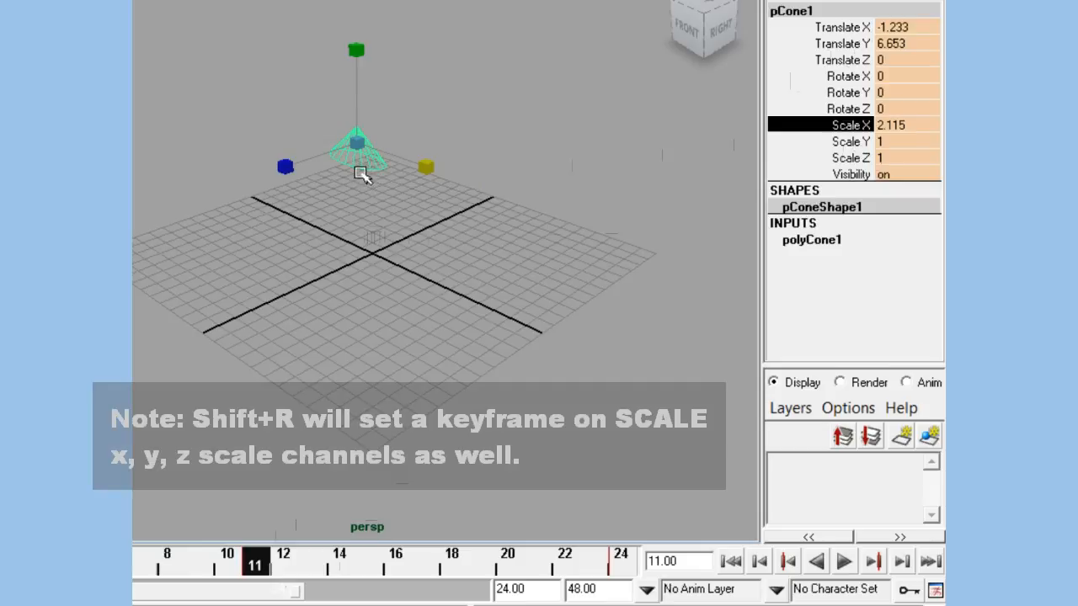
left_click(851, 142)
middle_click_drag(604, 252, 137, 341)
left_click(849, 157)
middle_click_drag(390, 309, 335, 346)
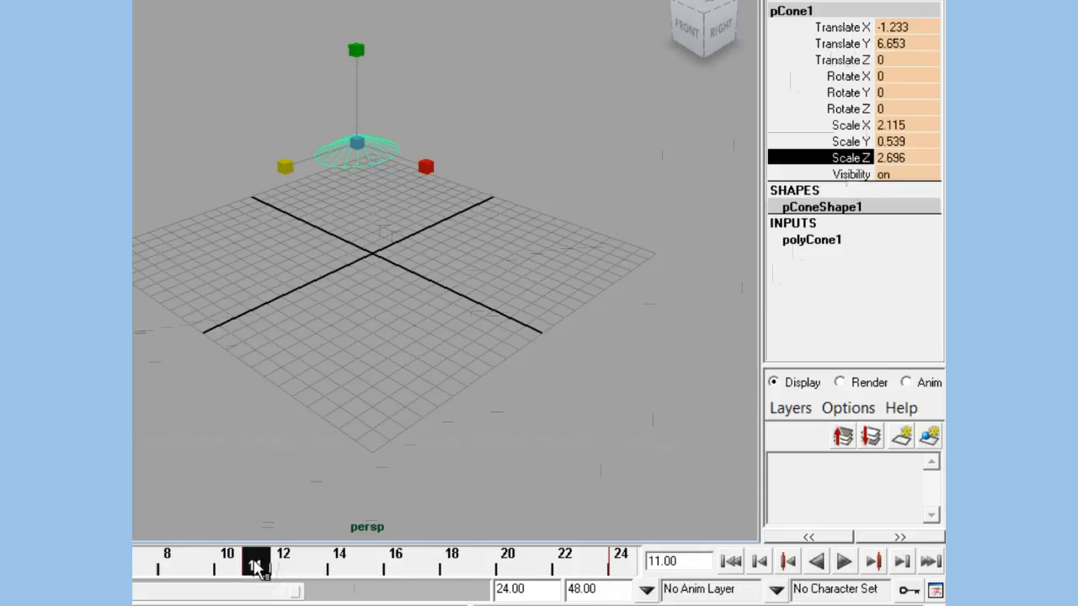
left_click_drag(256, 566, 283, 566)
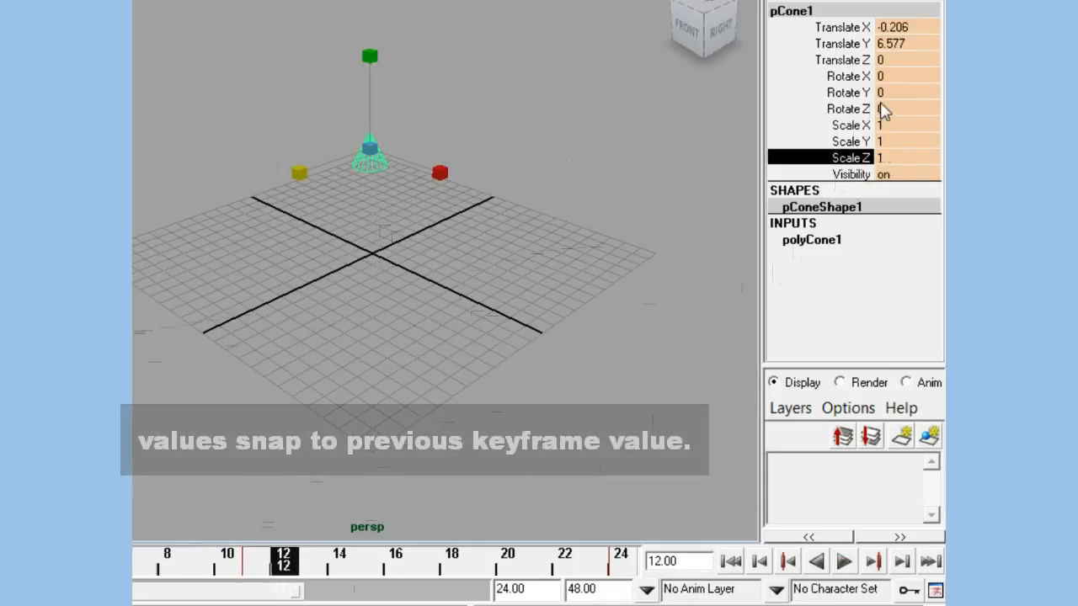
left_click_drag(281, 566, 257, 569)
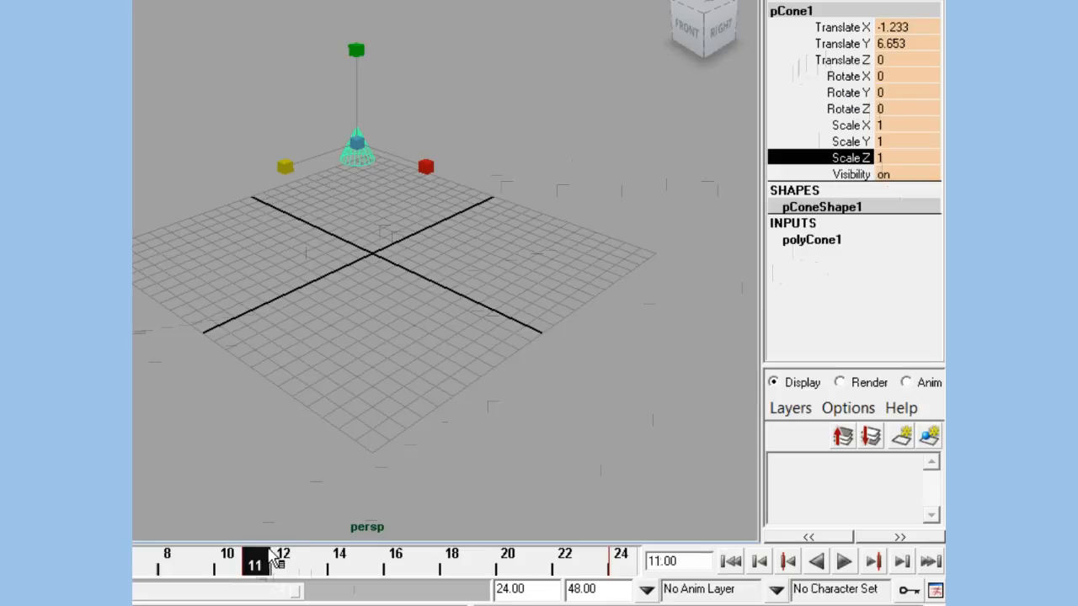
Step: Scale the cone at frame 11 to about 3.3 in X and Z and about 0.501 in Y
left_click(848, 125, "shift")
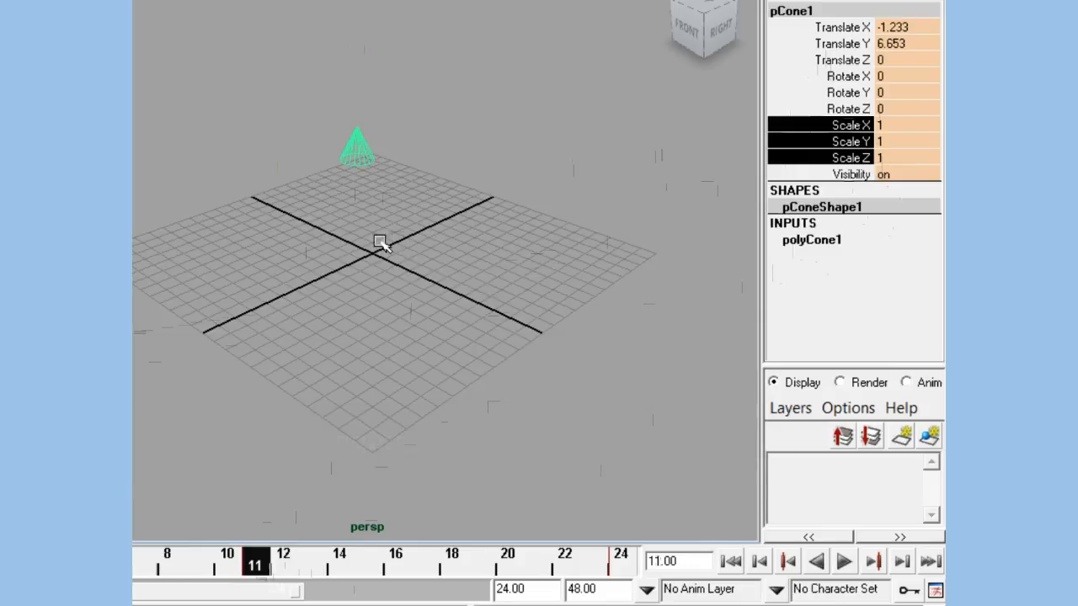
middle_click_drag(380, 243, 414, 241)
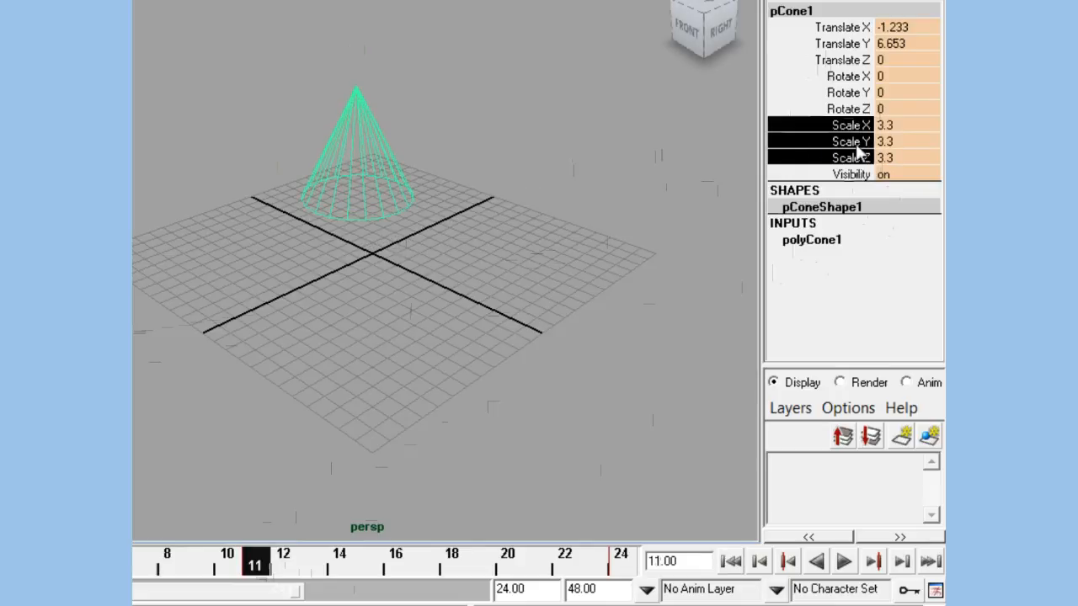
left_click(850, 142)
middle_click_drag(629, 148, 317, 308)
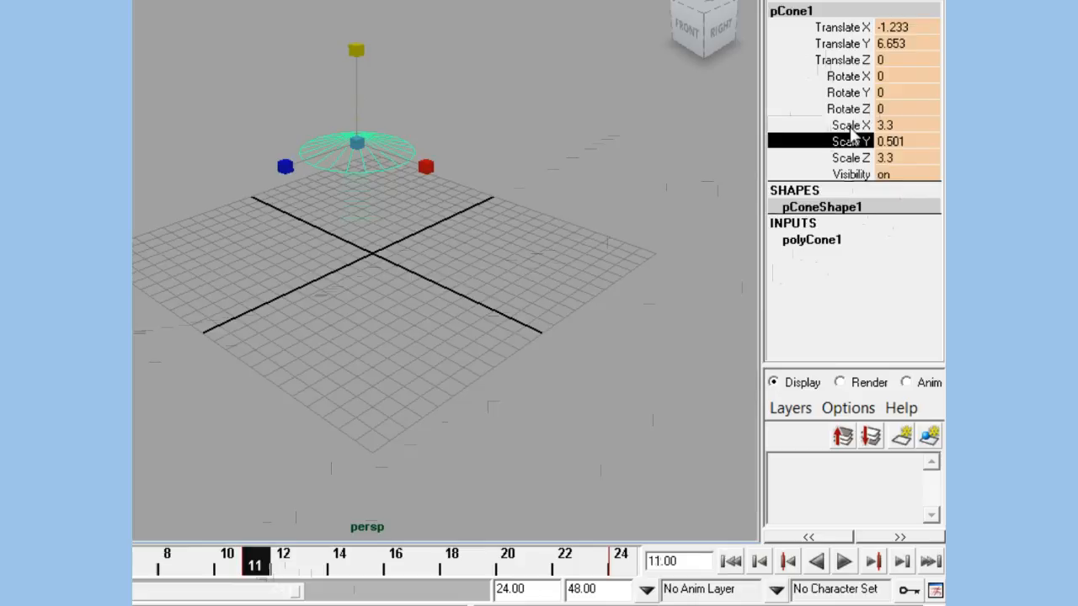
Step: Set a key on only the cone's Scale X, Y and Z channels at frame 11
left_click_drag(850, 128, 847, 151)
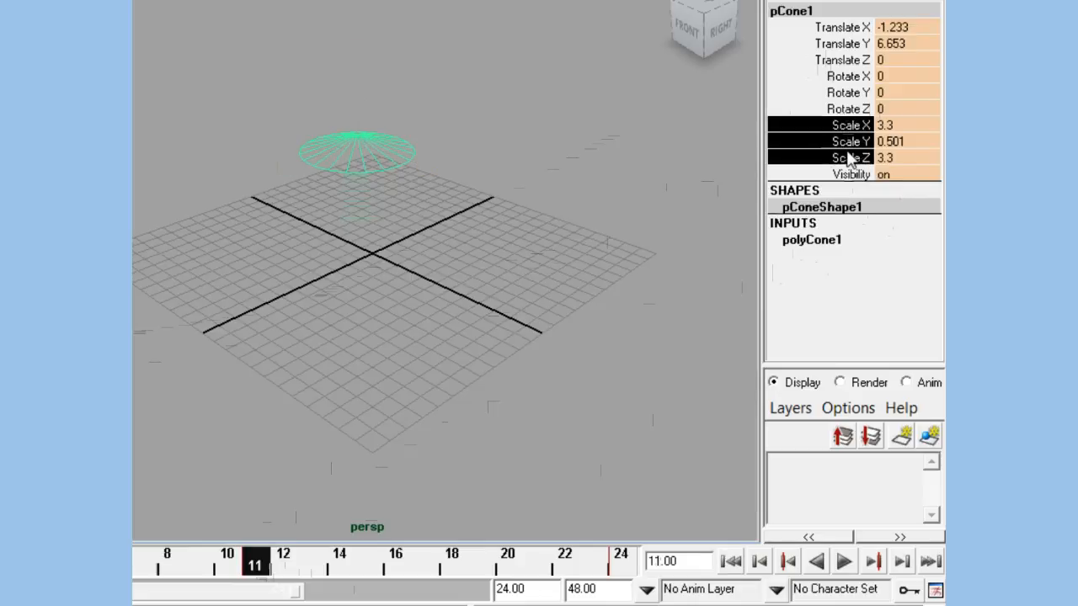
right_click(825, 146)
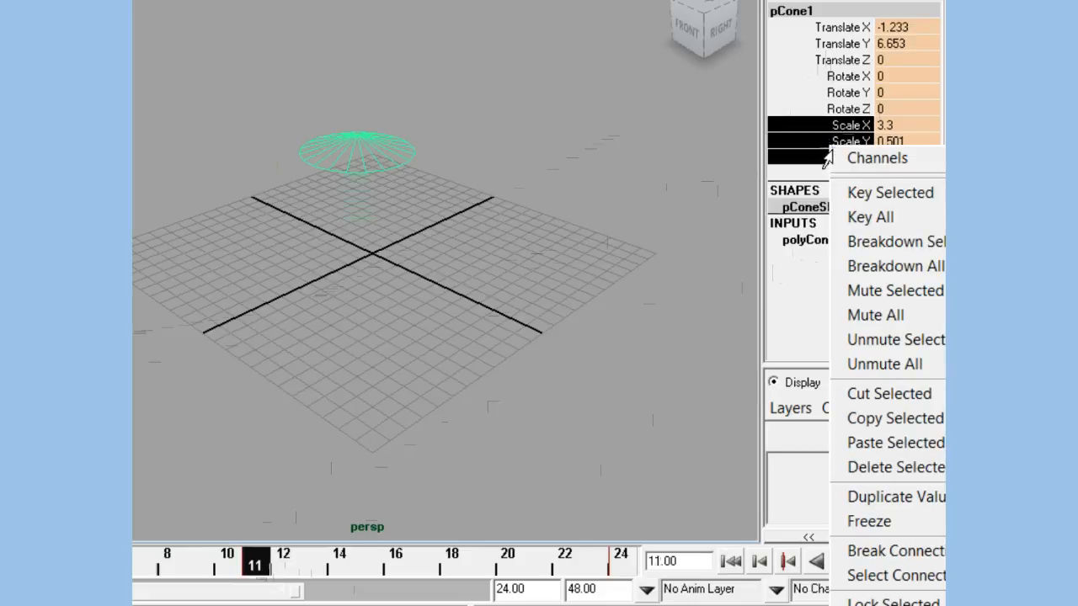
left_click(867, 199)
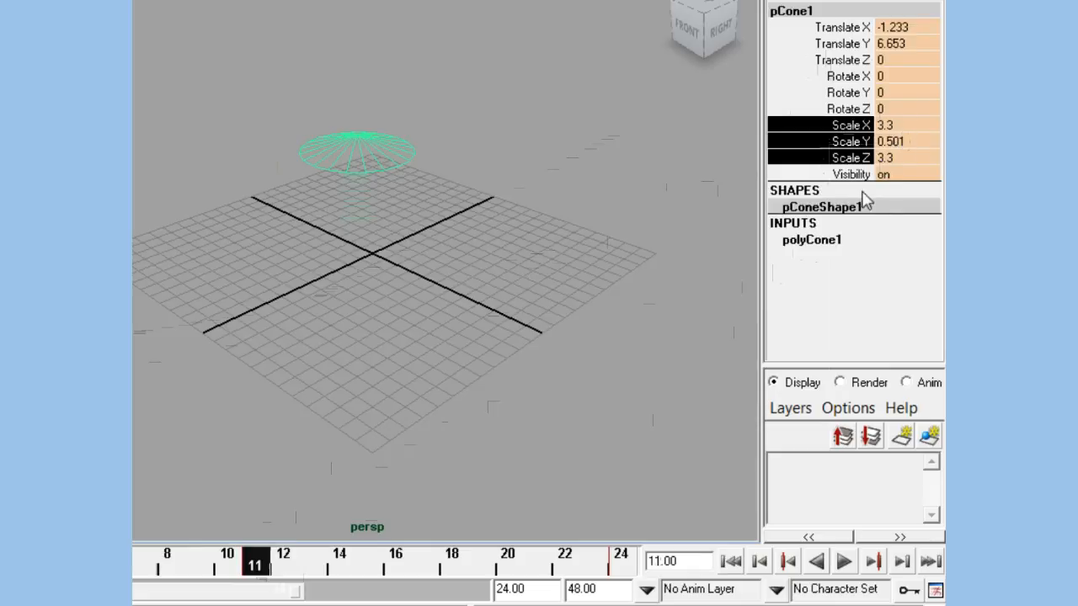
Step: Scrub the timeline between frames 11 and 24 and play the animation to check the keyed scale change
mouse_move(258, 570)
left_mouse_down()
mouse_move(566, 581)
mouse_move(505, 579)
mouse_move(623, 572)
left_mouse_up()
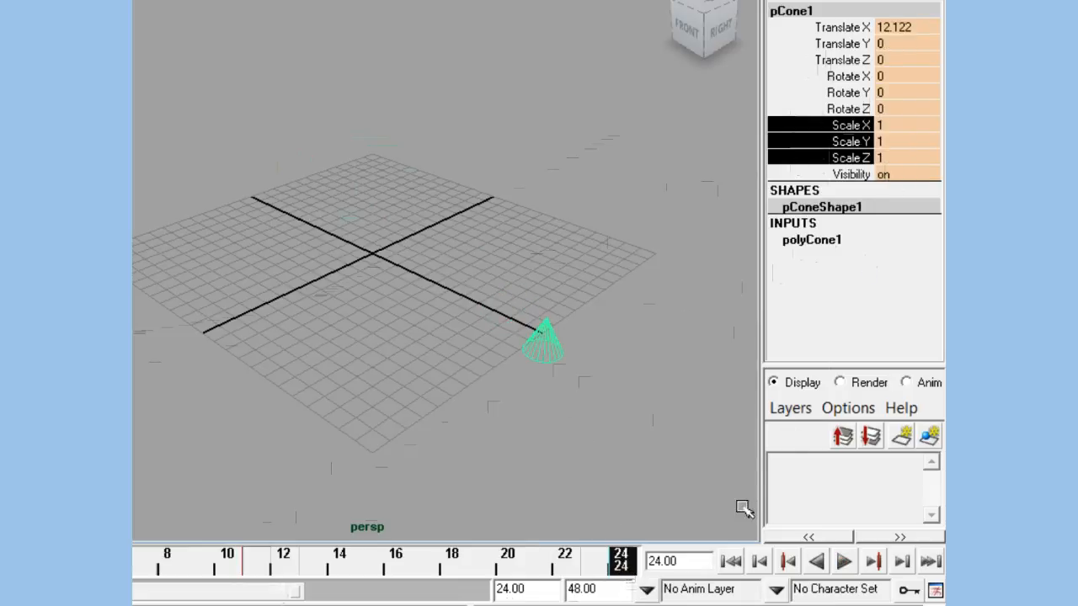
left_click_drag(623, 569, 502, 594)
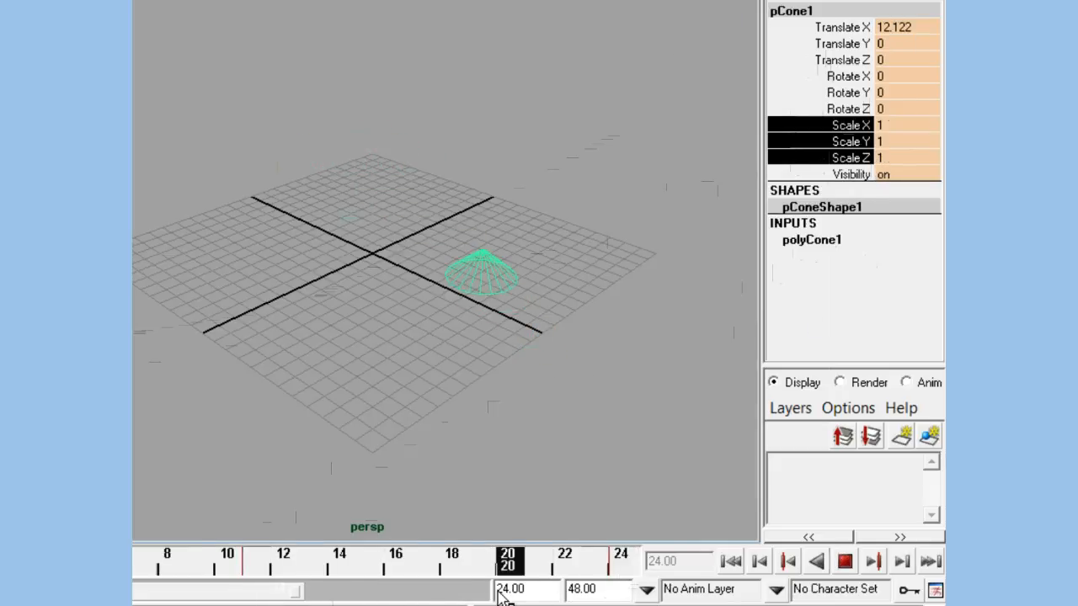
left_click(846, 566)
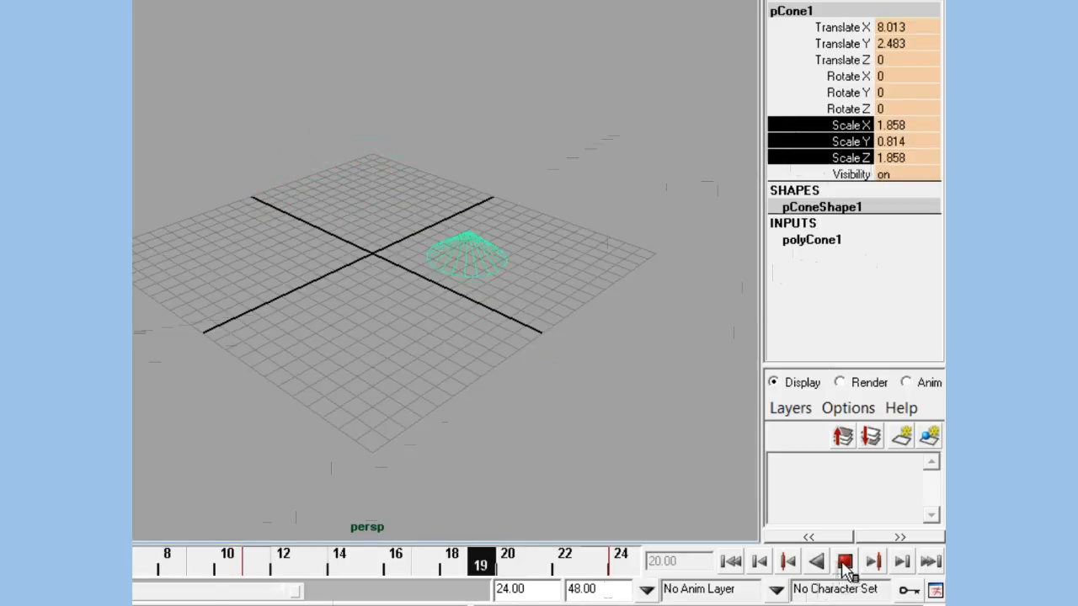
left_click(845, 564)
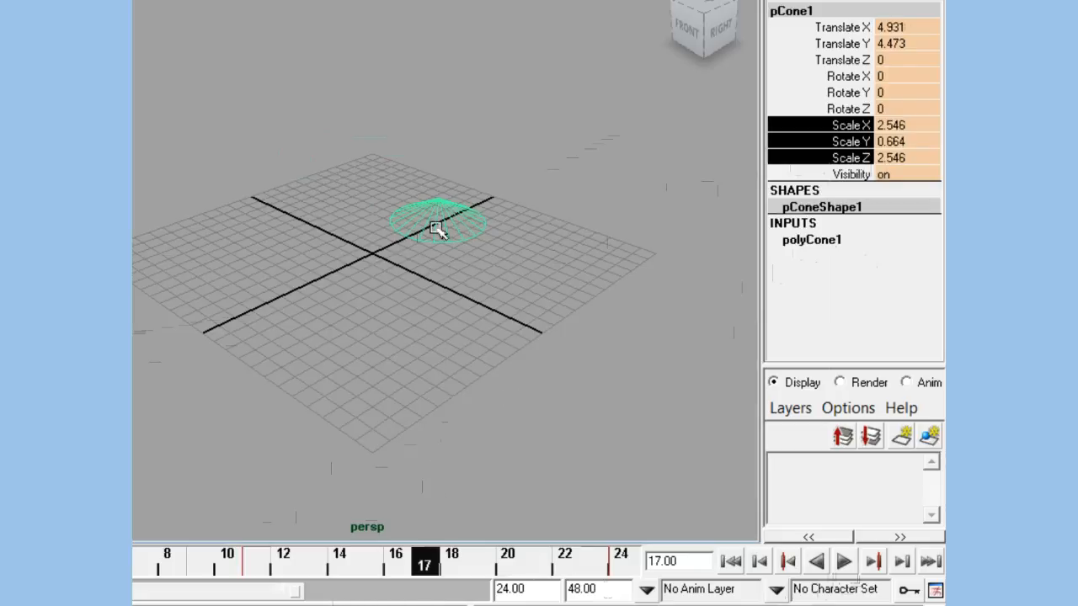
Step: Show the cone shaded with the Move tool active, return to frame 11 and assign a new Lambert material to it
key("w")
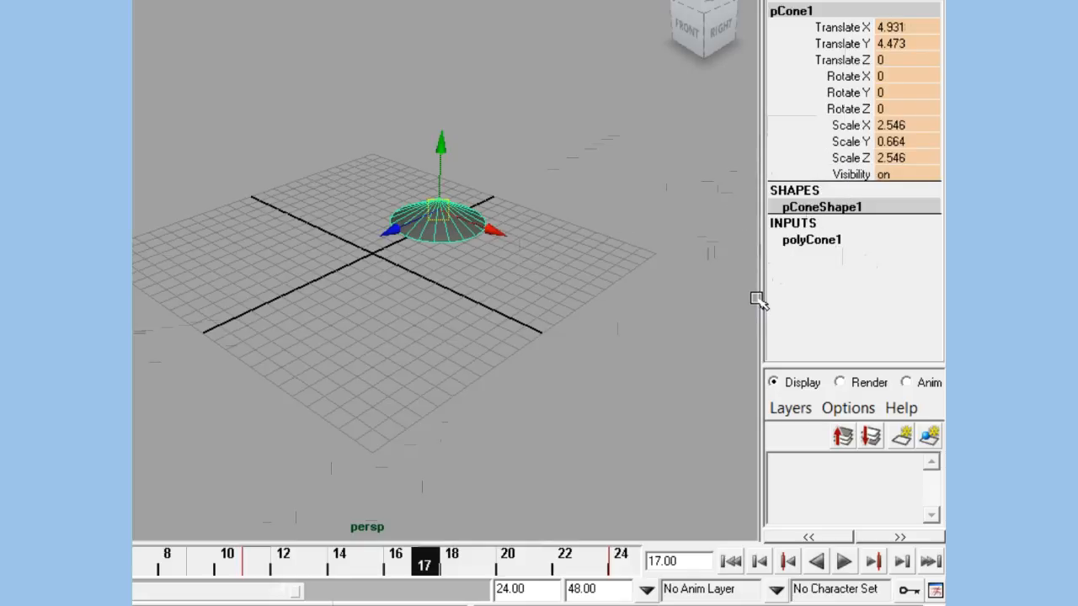
left_click_drag(421, 568, 255, 573)
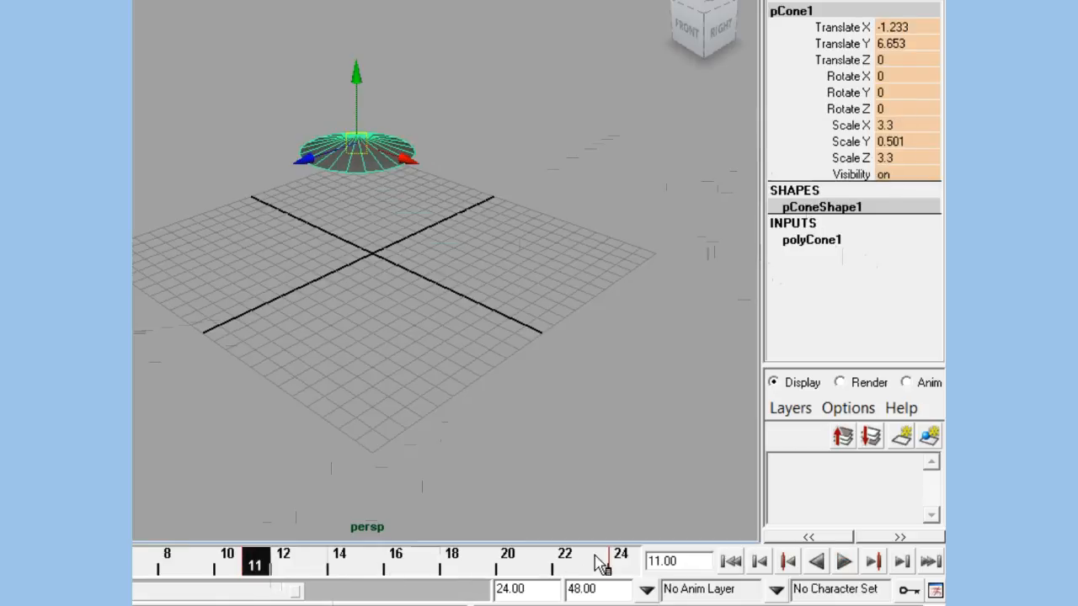
right_click(357, 166)
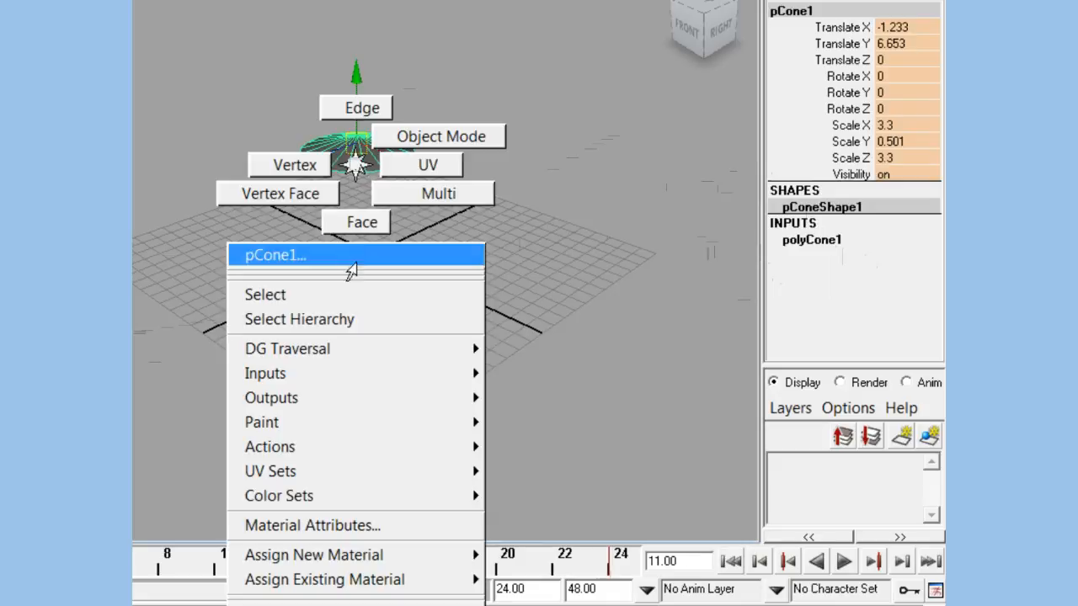
mouse_move(354, 559)
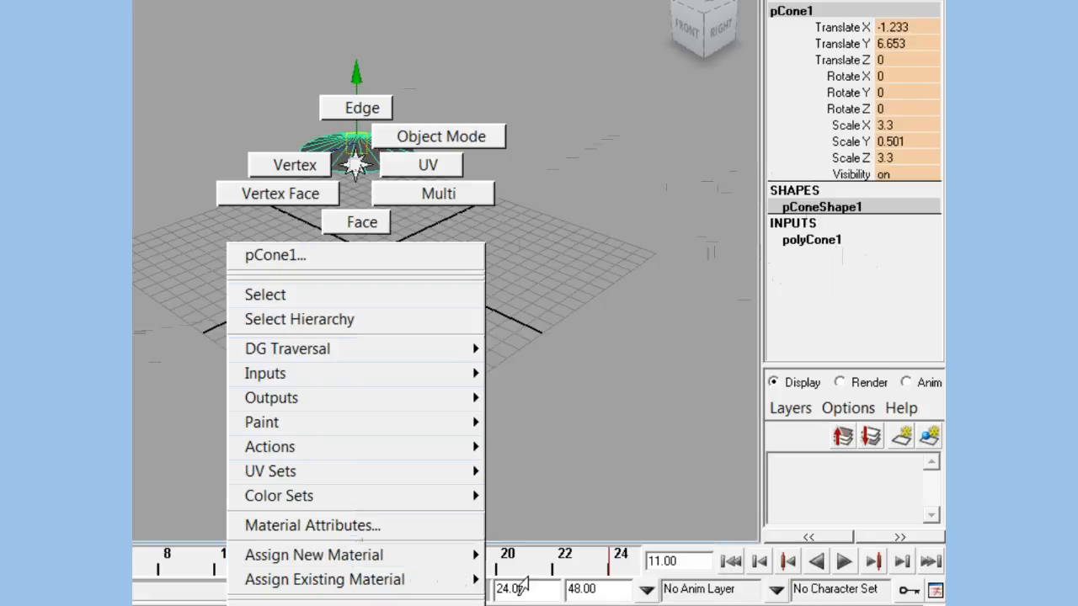
mouse_move(463, 556)
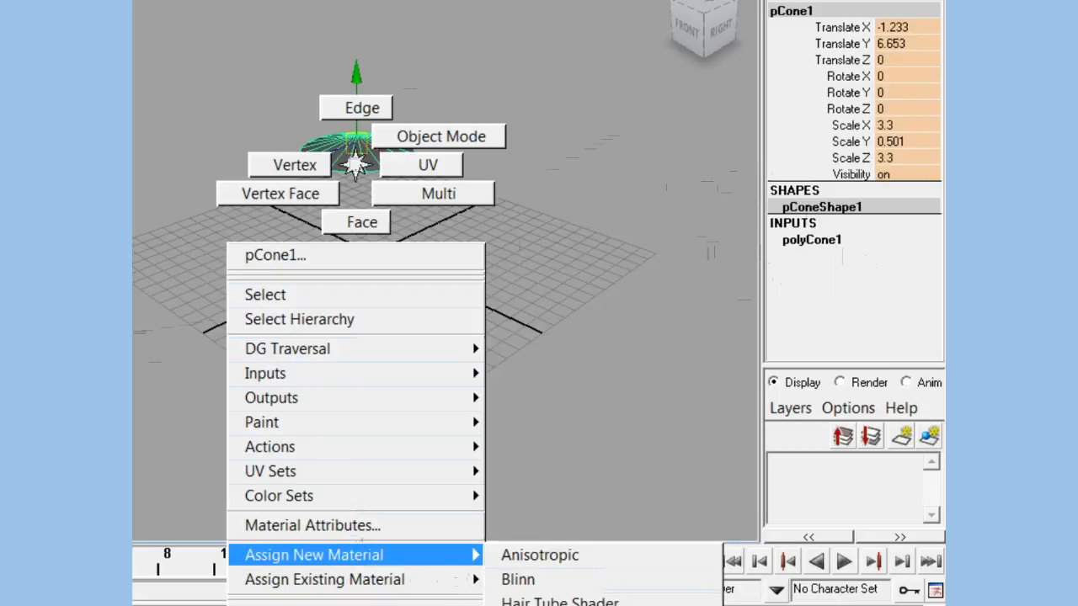
left_click(526, 605)
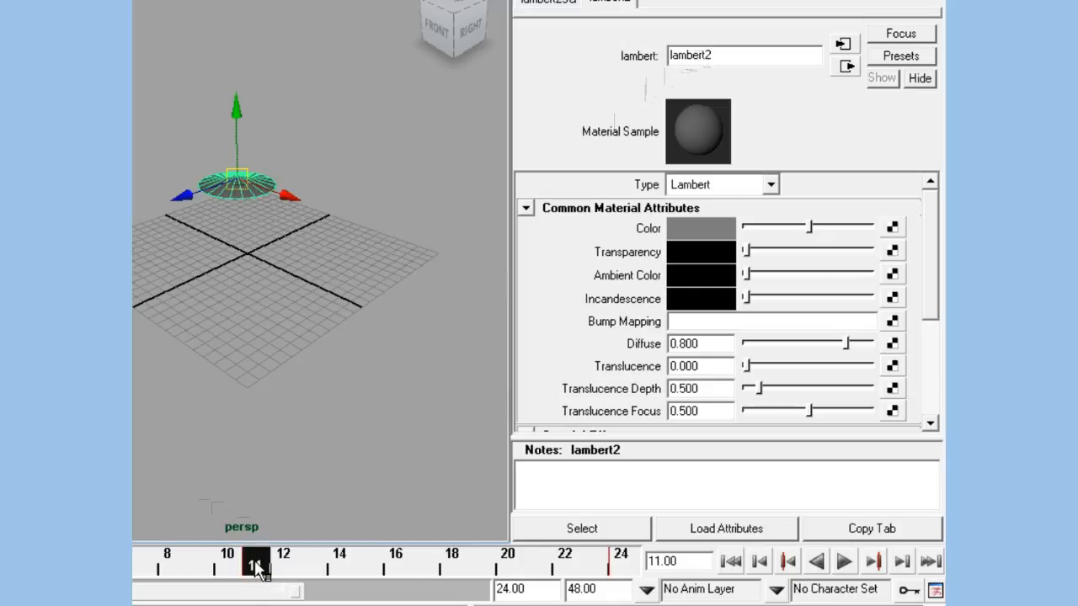
Step: Key the Lambert material's Transparency at black on frame 11 and at full white on frame 24
right_click(624, 257)
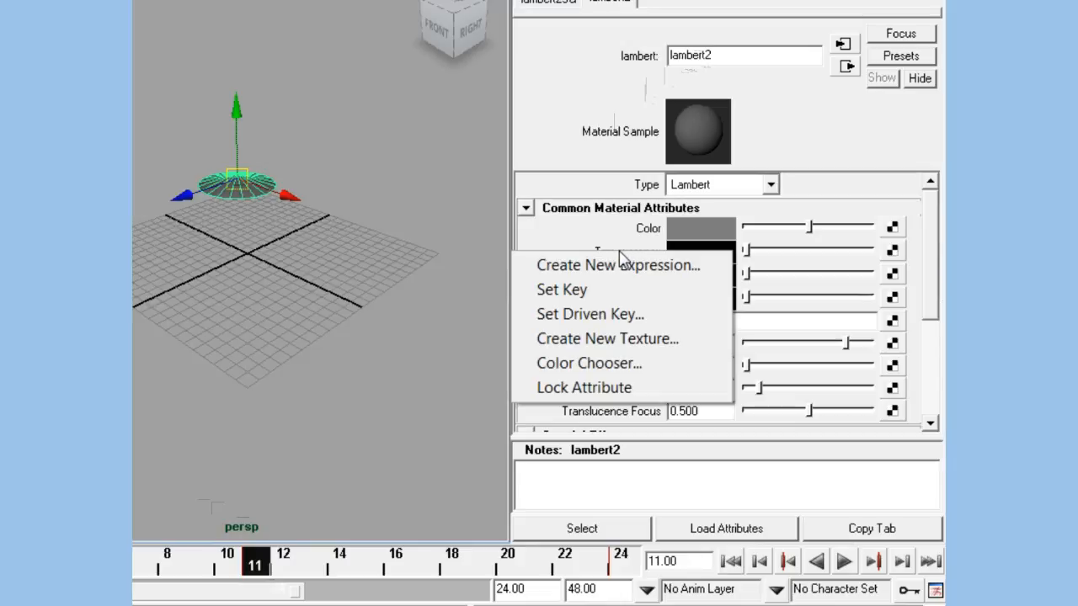
left_click(564, 291)
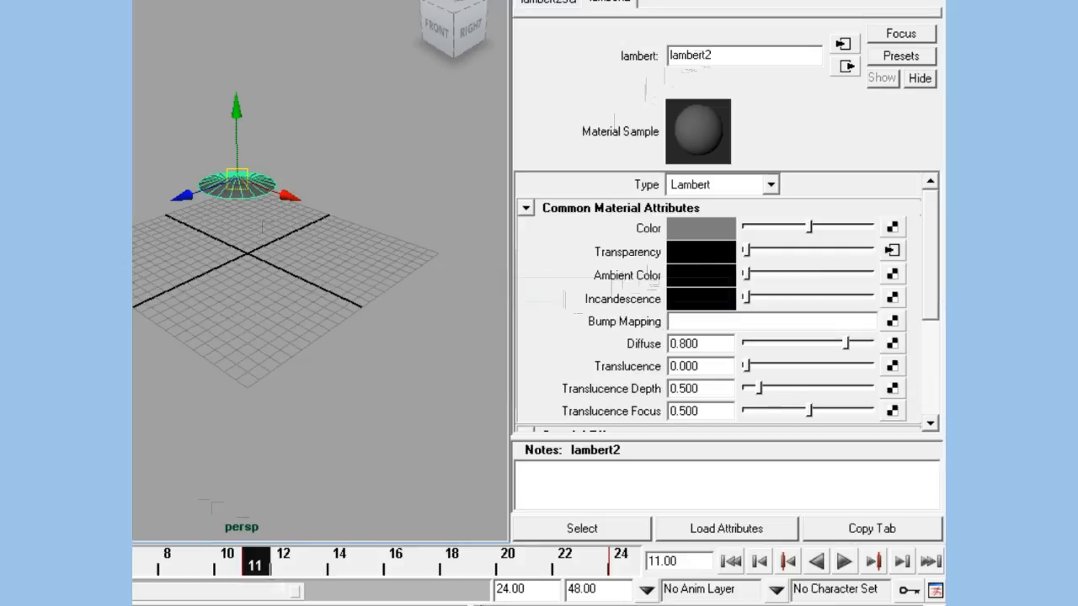
left_click(626, 565)
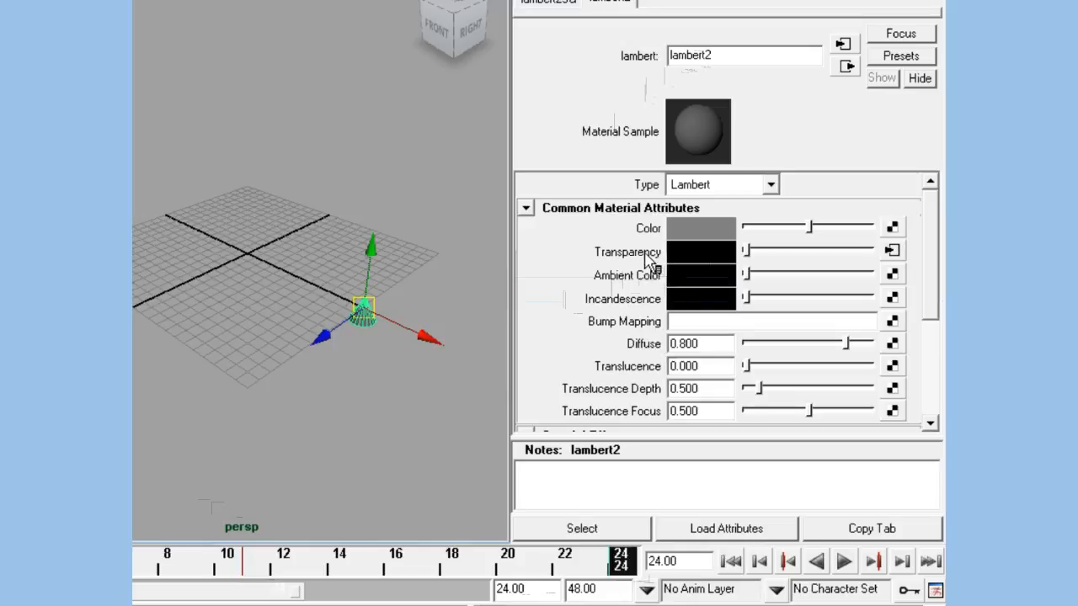
left_click_drag(753, 261, 896, 263)
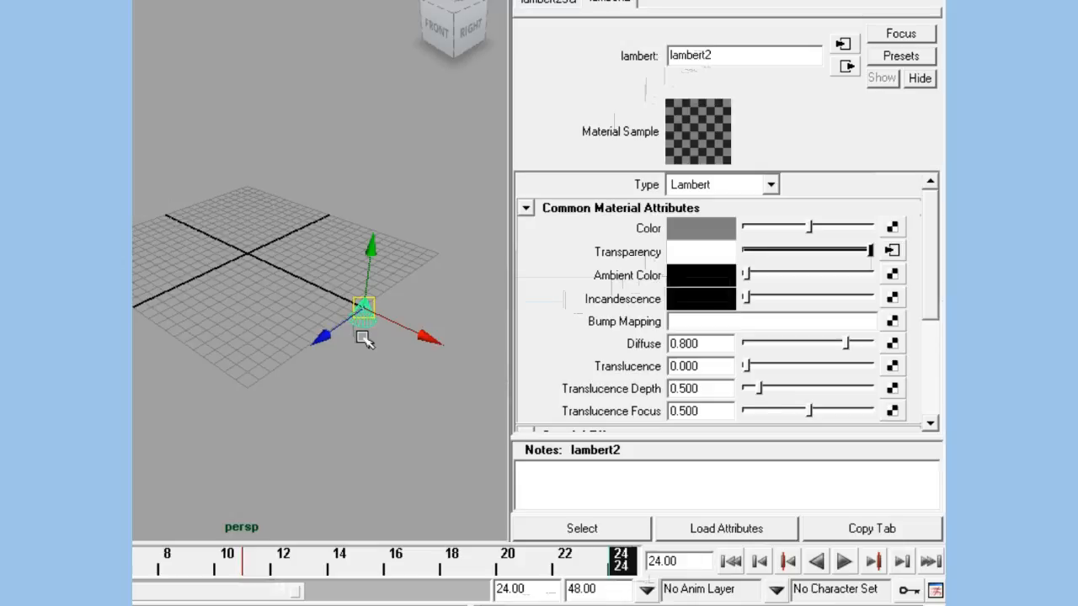
right_click(623, 260)
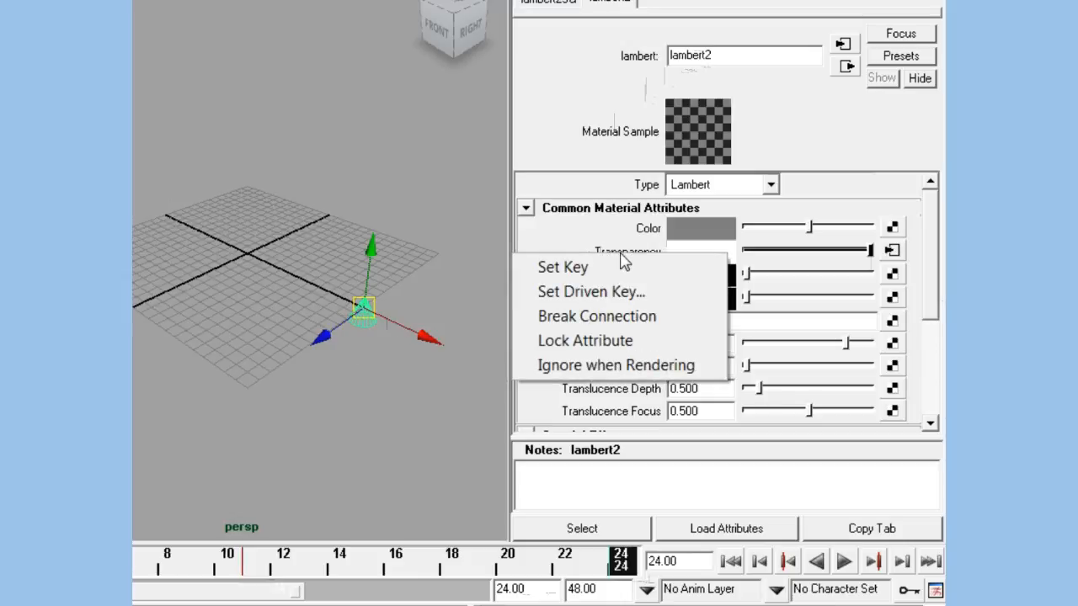
left_click(573, 269)
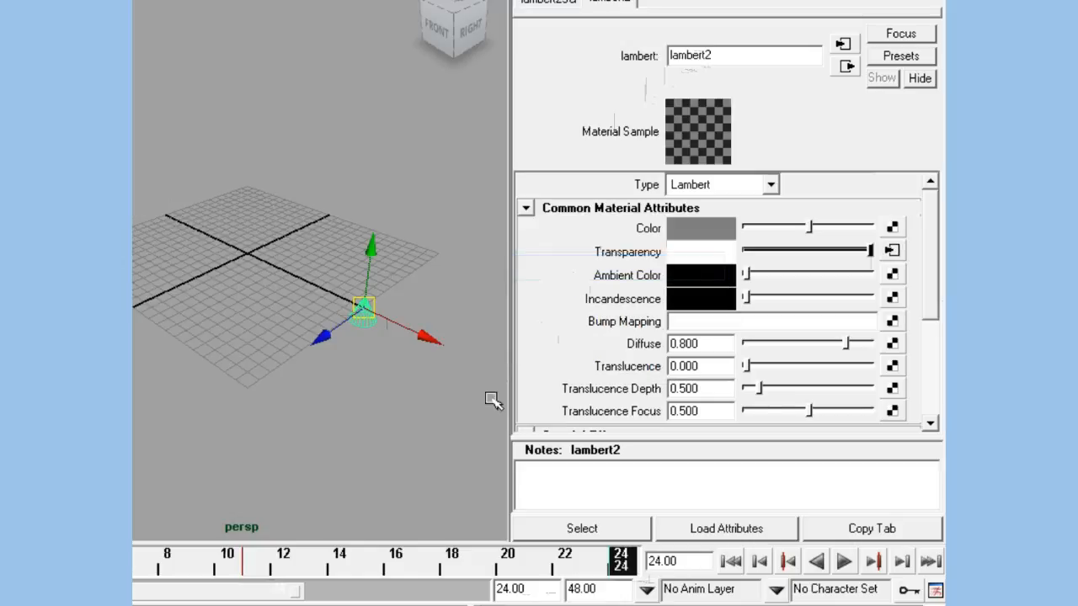
Step: Scrub between frames 24 and 13 and play the animation with the cone deselected to check its fade
left_click(394, 422)
mouse_move(623, 566)
left_mouse_down()
mouse_move(361, 573)
mouse_move(543, 581)
mouse_move(620, 575)
mouse_move(217, 576)
mouse_move(630, 581)
mouse_move(483, 577)
mouse_move(619, 579)
mouse_move(603, 571)
left_mouse_up()
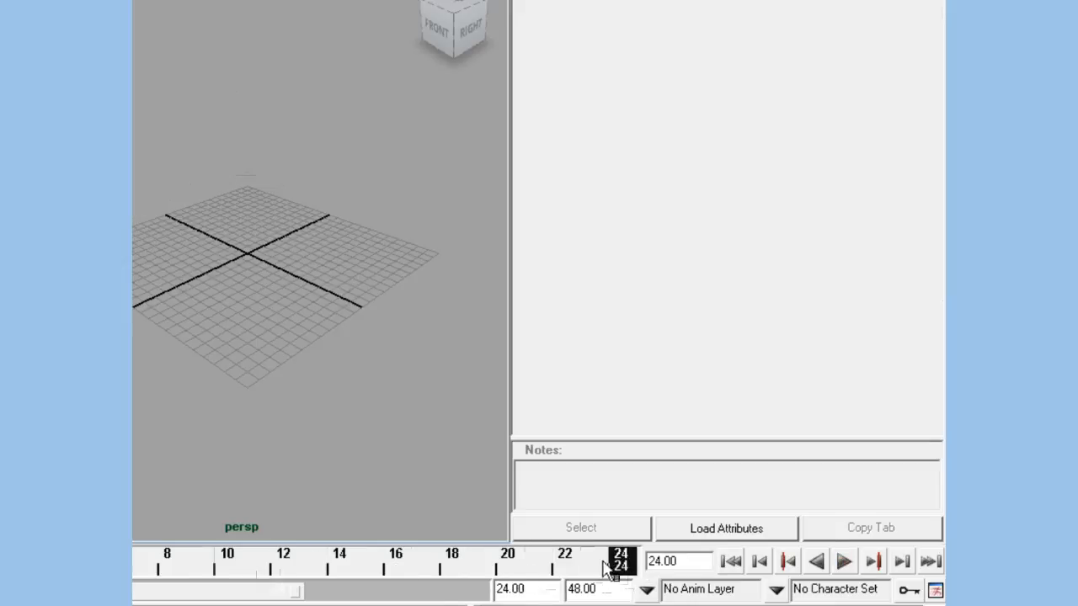
left_click_drag(620, 569, 564, 569)
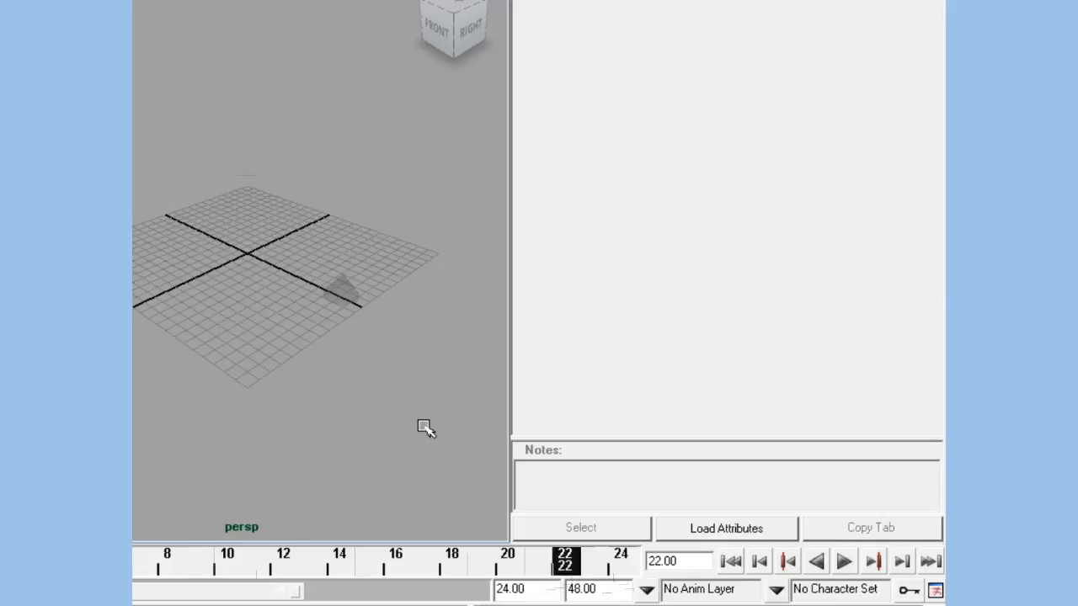
left_click(351, 305)
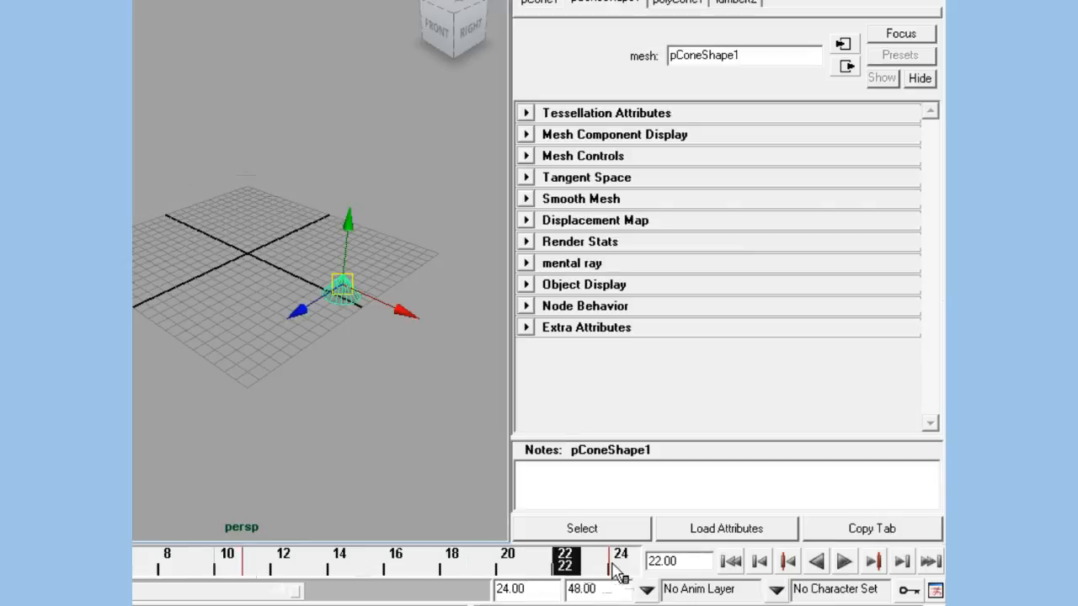
left_click_drag(589, 577, 313, 570)
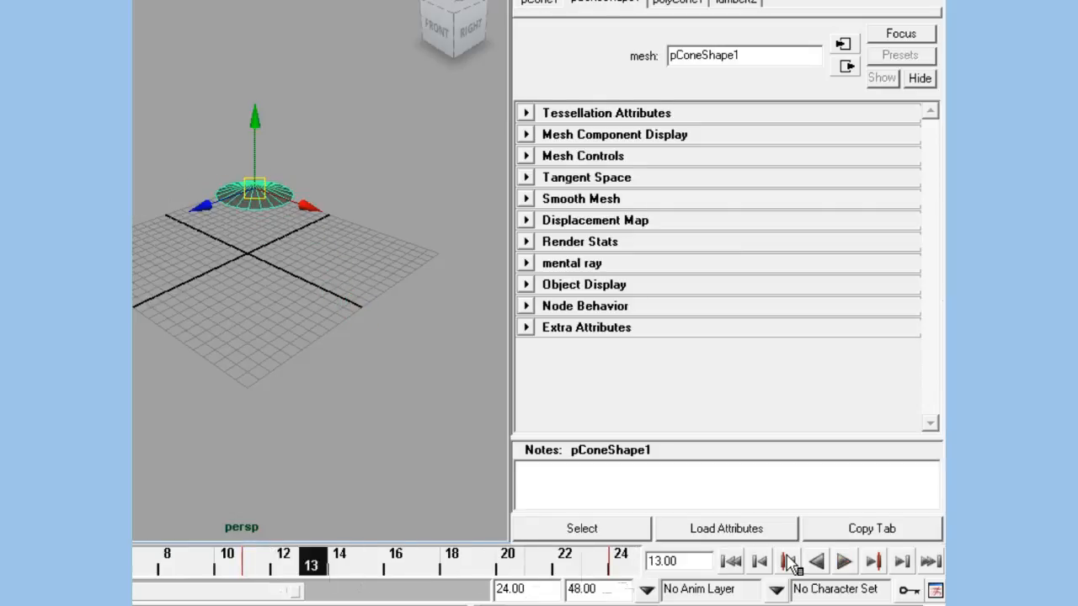
left_click(428, 448)
left_click(843, 561)
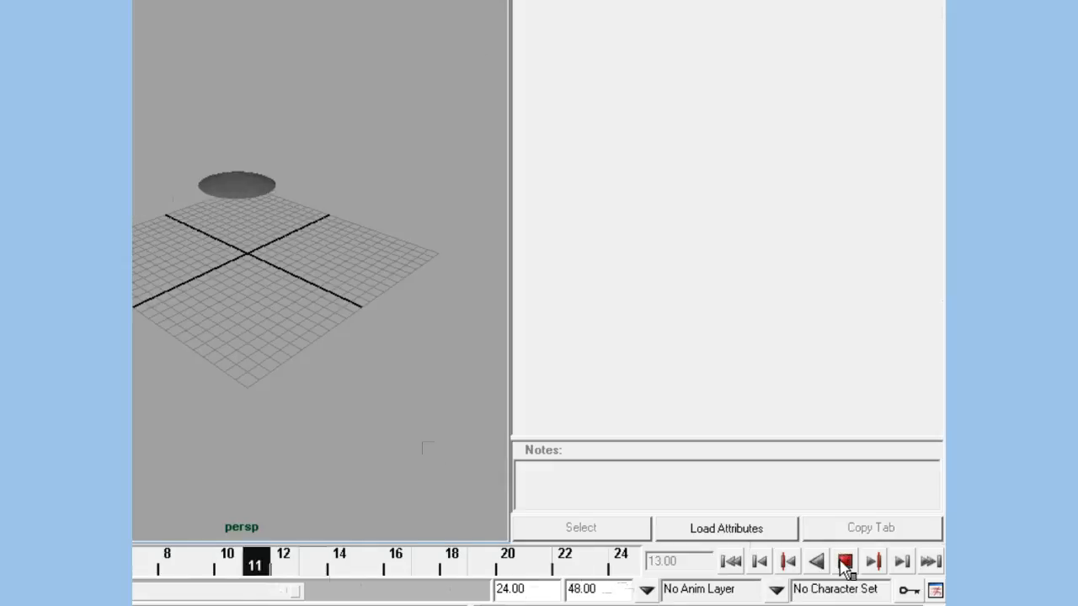